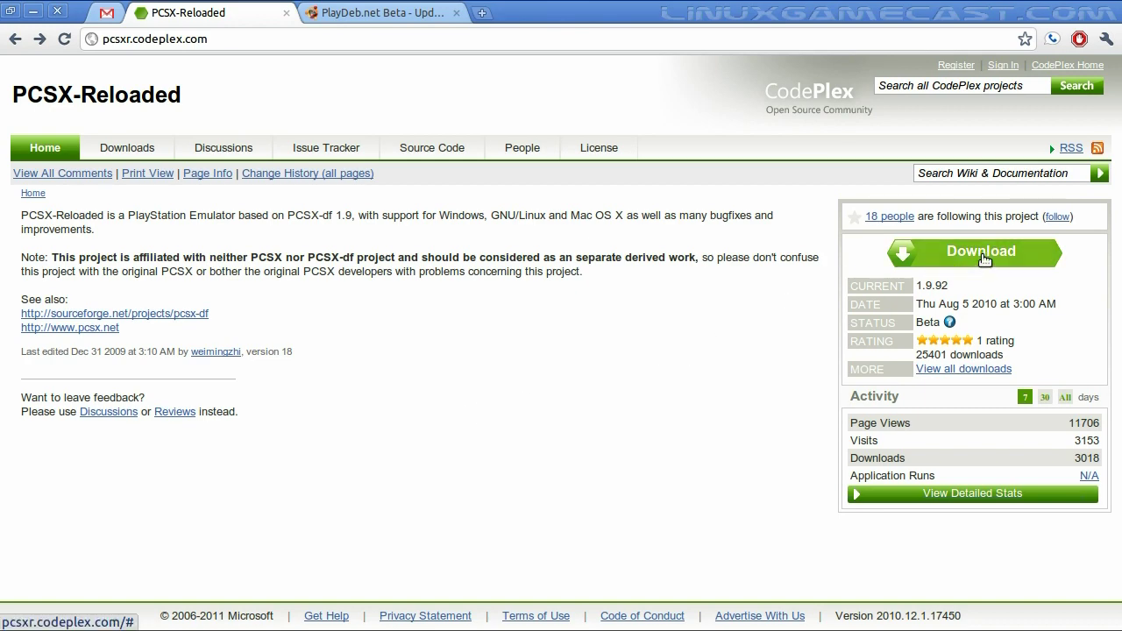
Open the full list of available PCSX-Reloaded downloads from the project's home page.
click(957, 370)
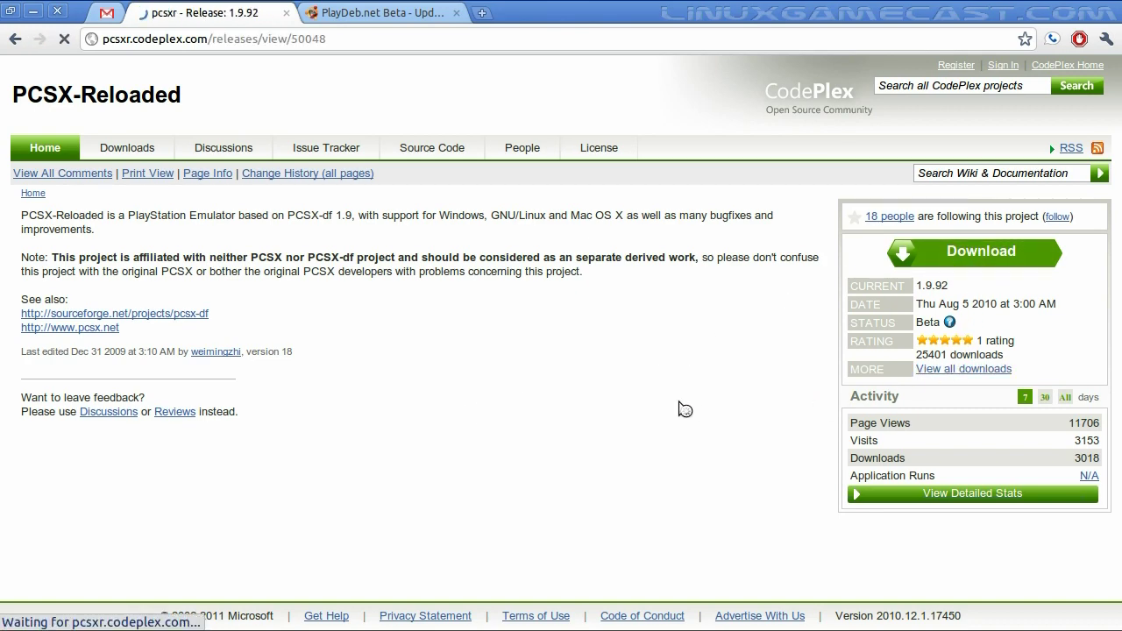
scroll(655, 398, down, 5)
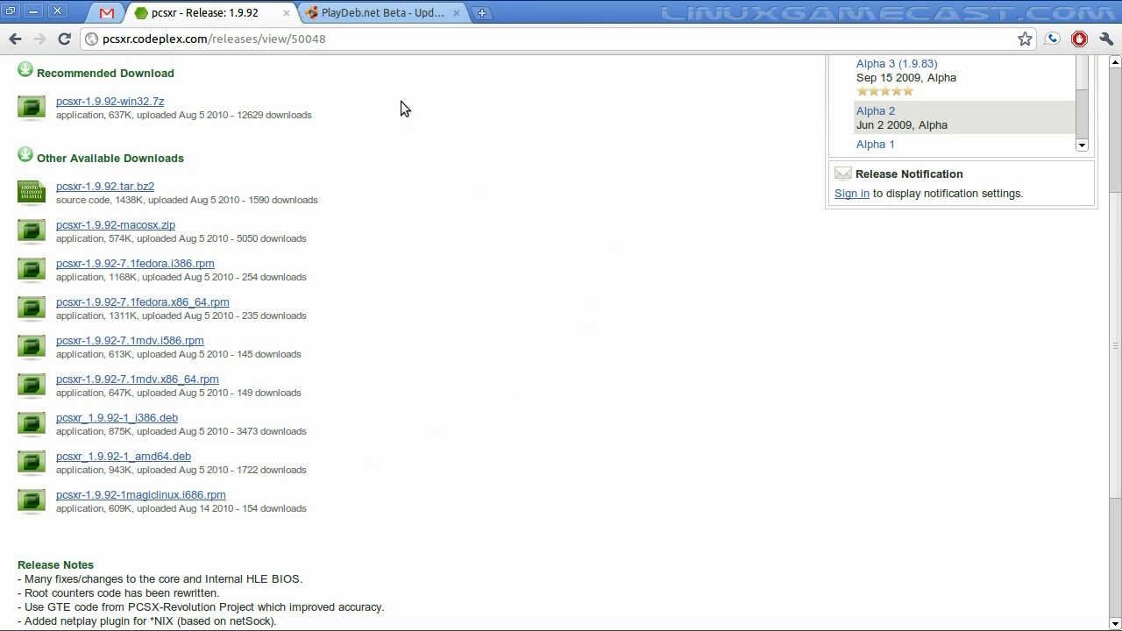
click(396, 15)
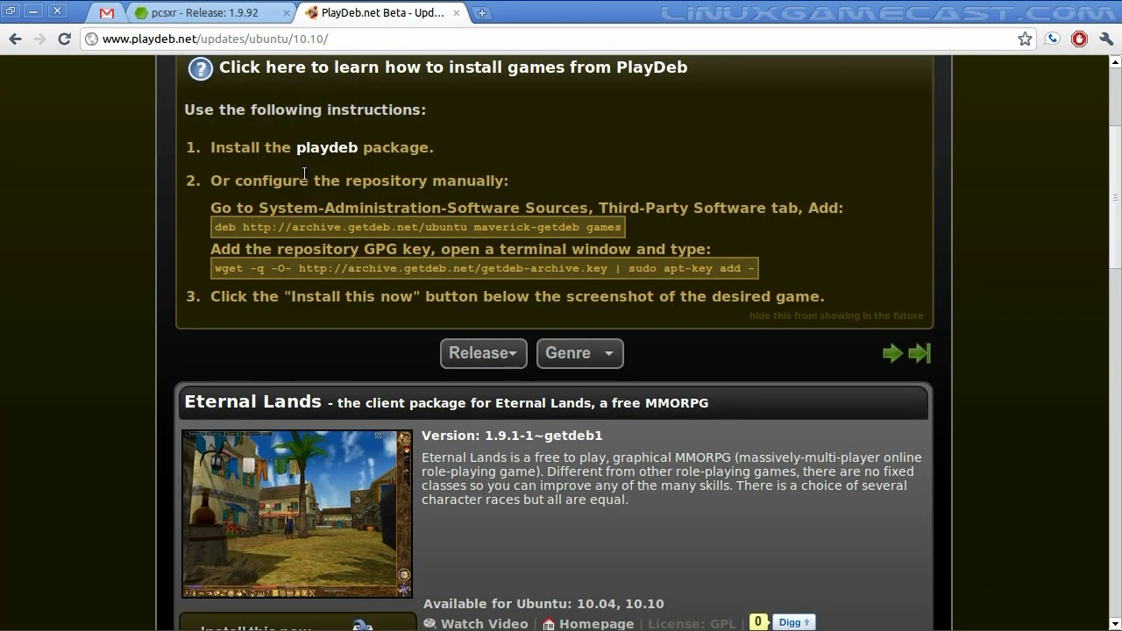
drag(213, 227, 621, 227)
key(ctrl+c)
right_click(602, 230)
click(608, 237)
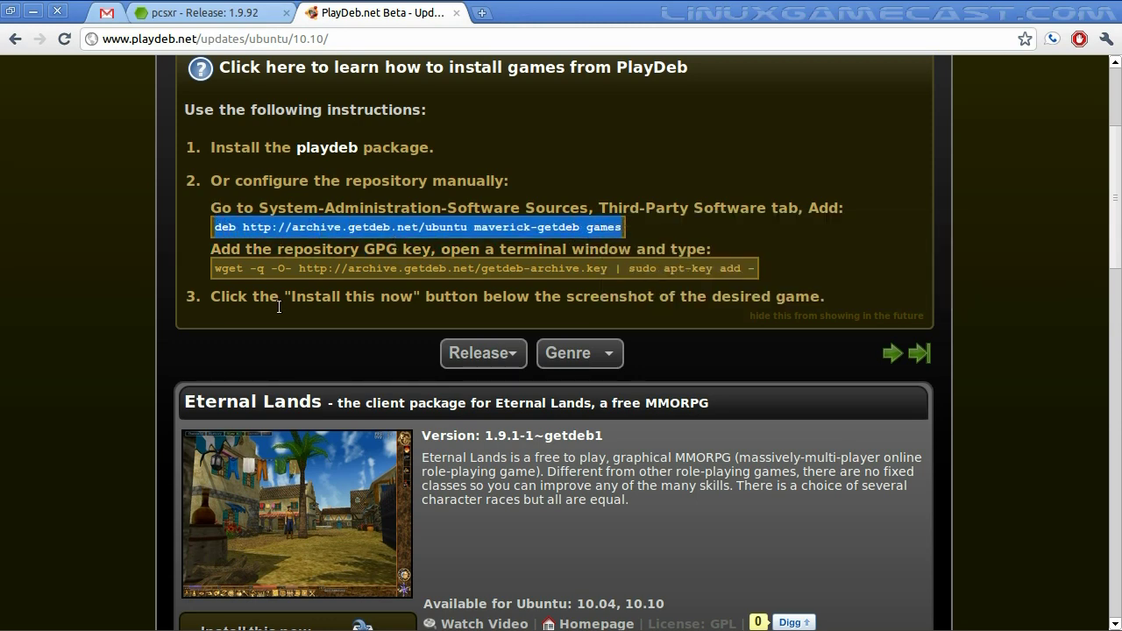
Switch to Synaptic Package Manager and open the third-party software list in its repository settings.
click(175, 622)
mouse_move(213, 512)
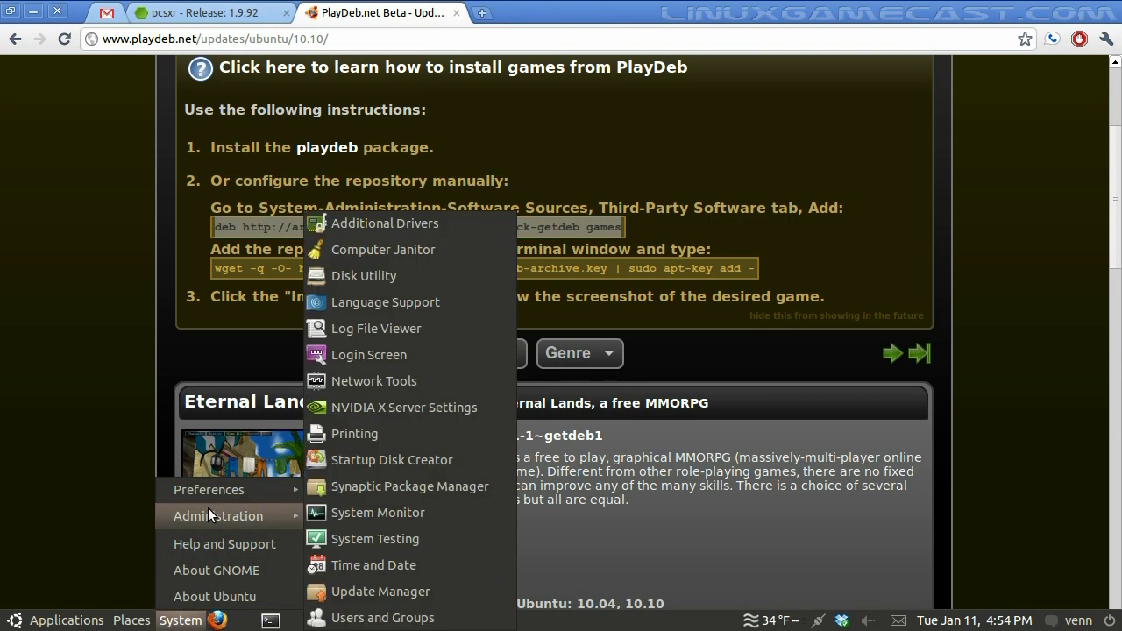
click(366, 492)
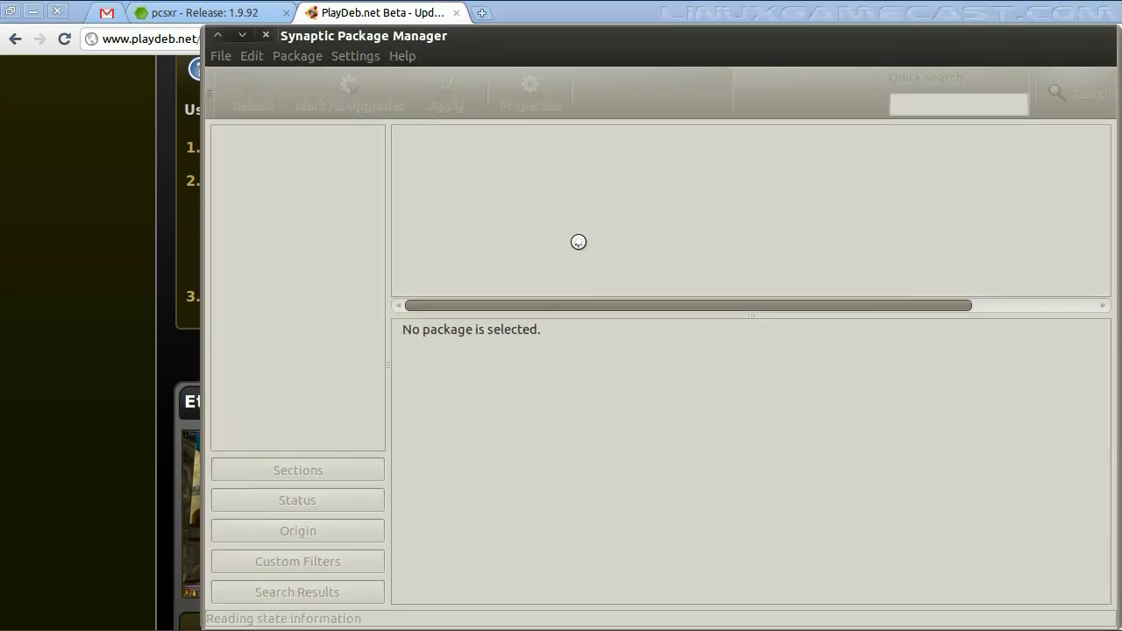
click(353, 56)
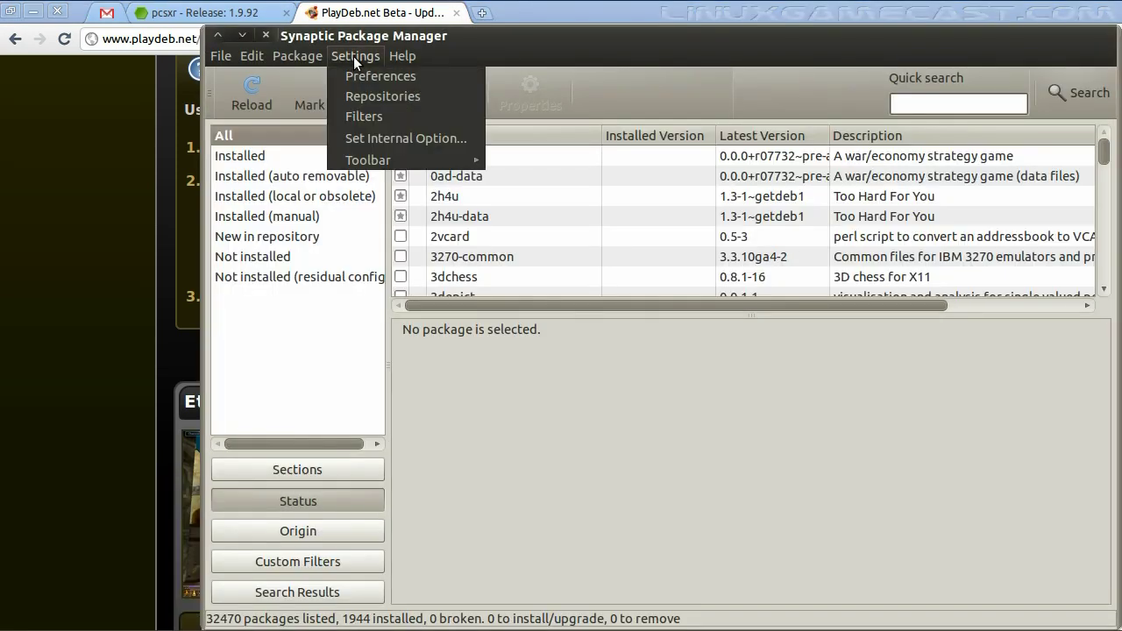
click(353, 96)
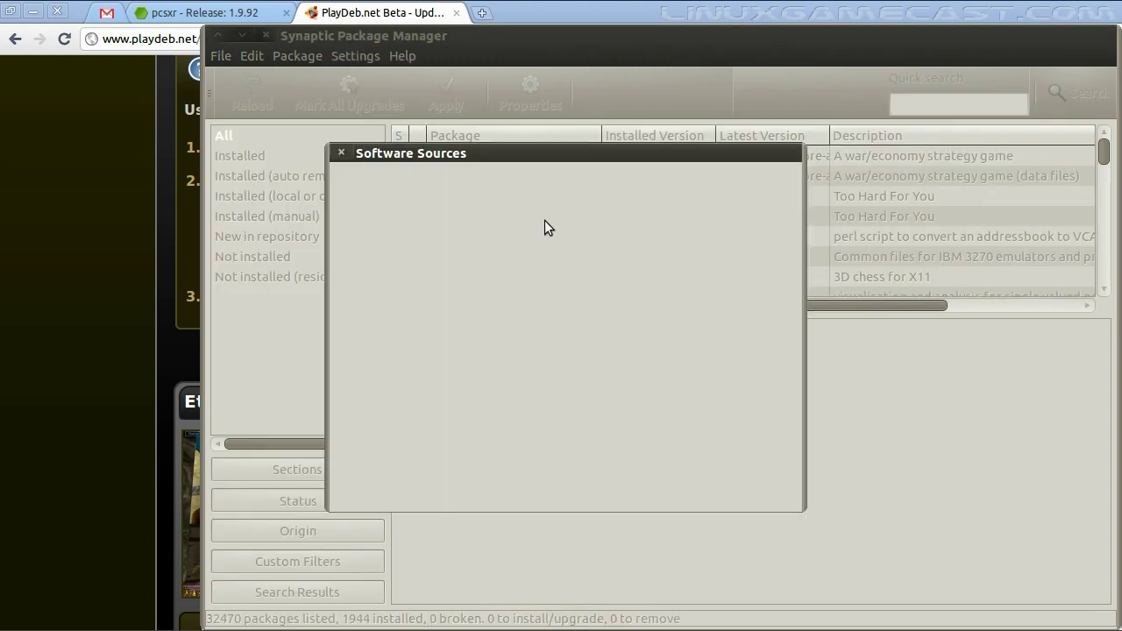
click(502, 187)
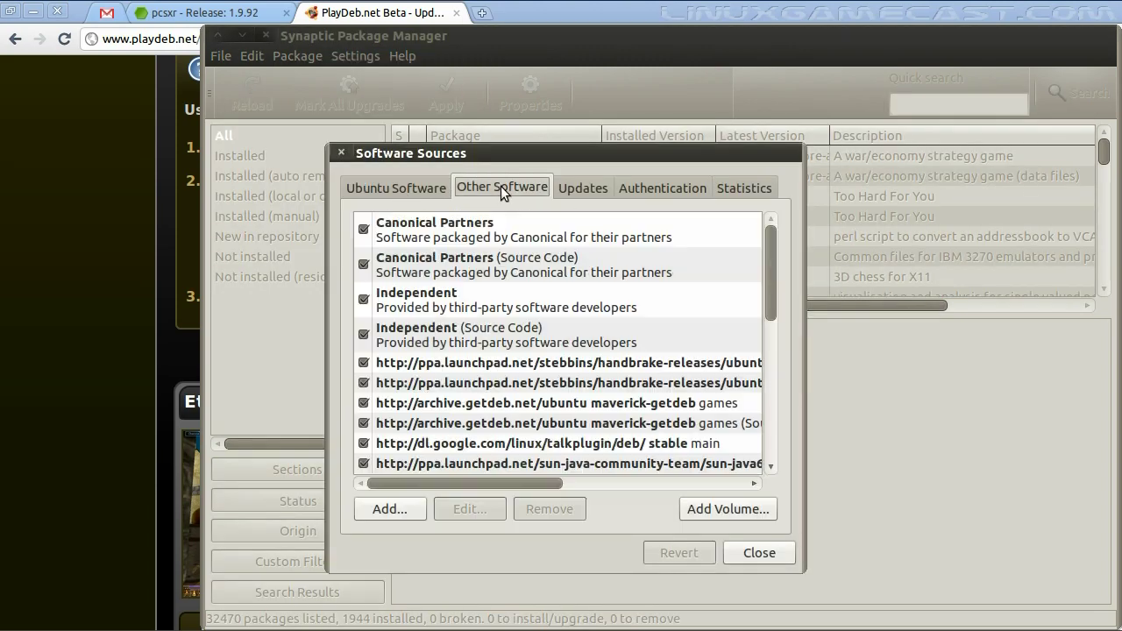
Try adding the copied PlayDeb APT line as a new software source, cancel the entry and close Software Sources.
click(408, 507)
right_click(518, 410)
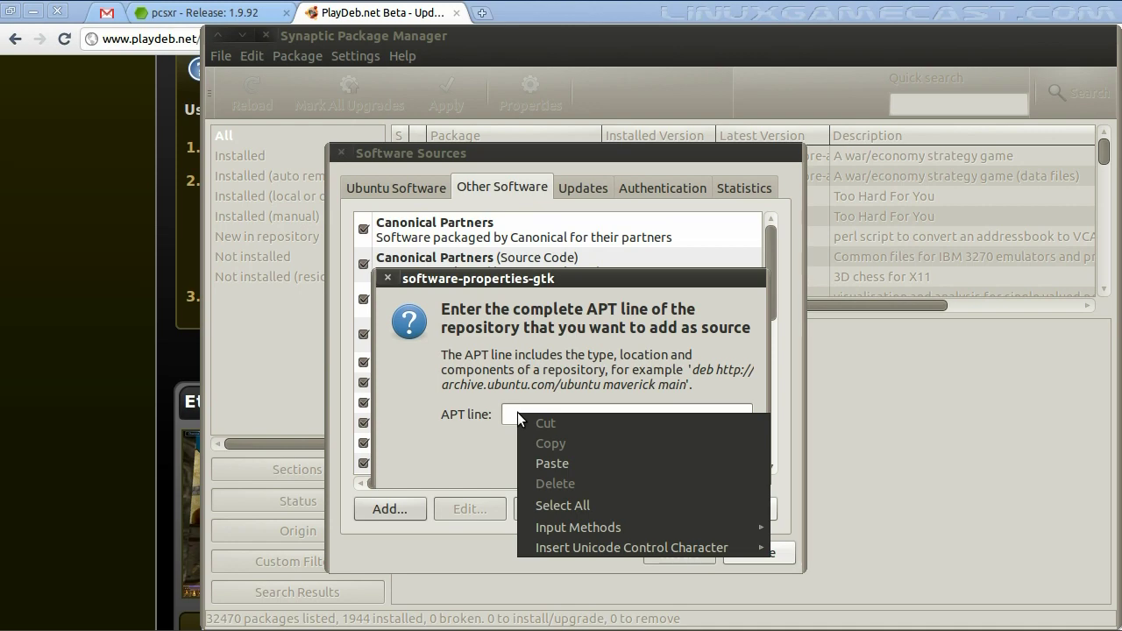
click(529, 468)
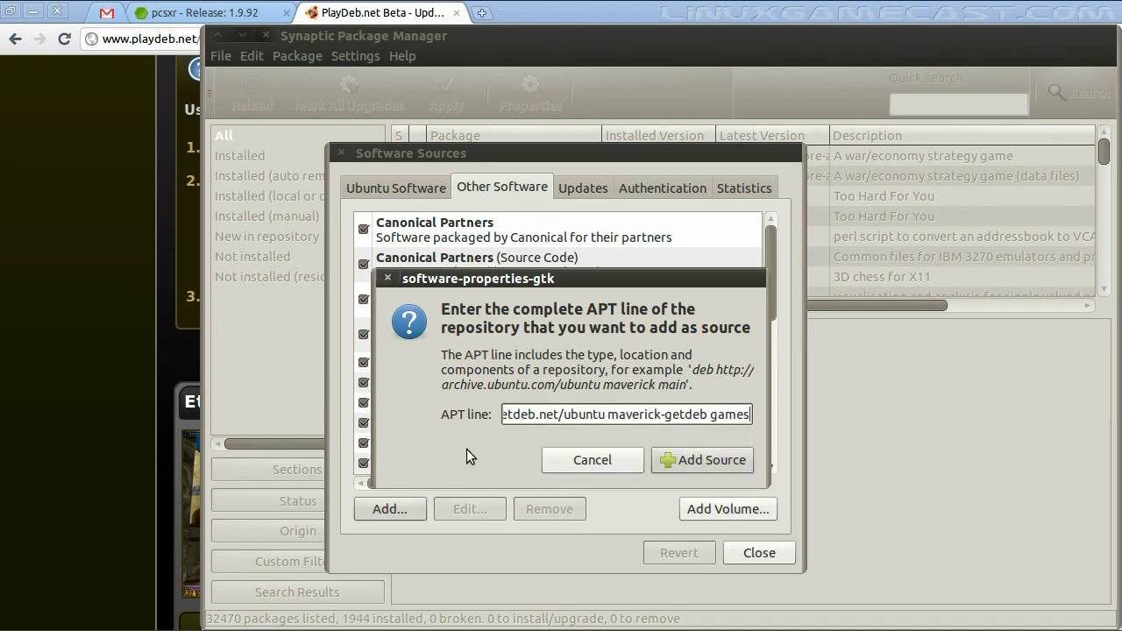
click(635, 462)
click(736, 547)
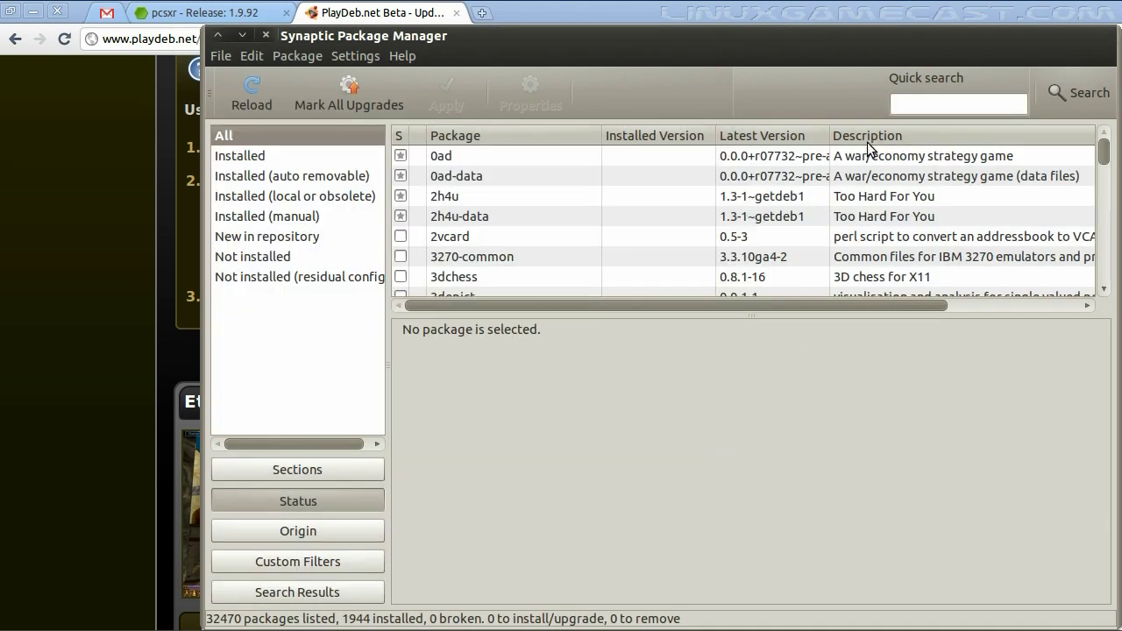
Search the packages for "pcsx", view the pcsxr package's description and close the package manager.
click(938, 102)
text(pcsx)
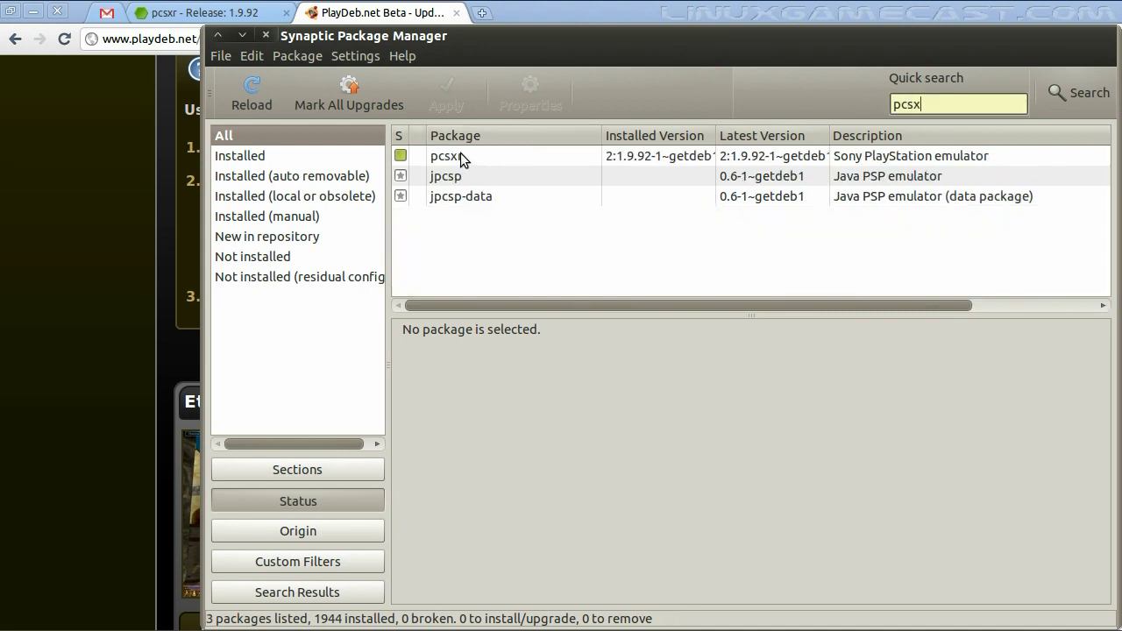
click(459, 155)
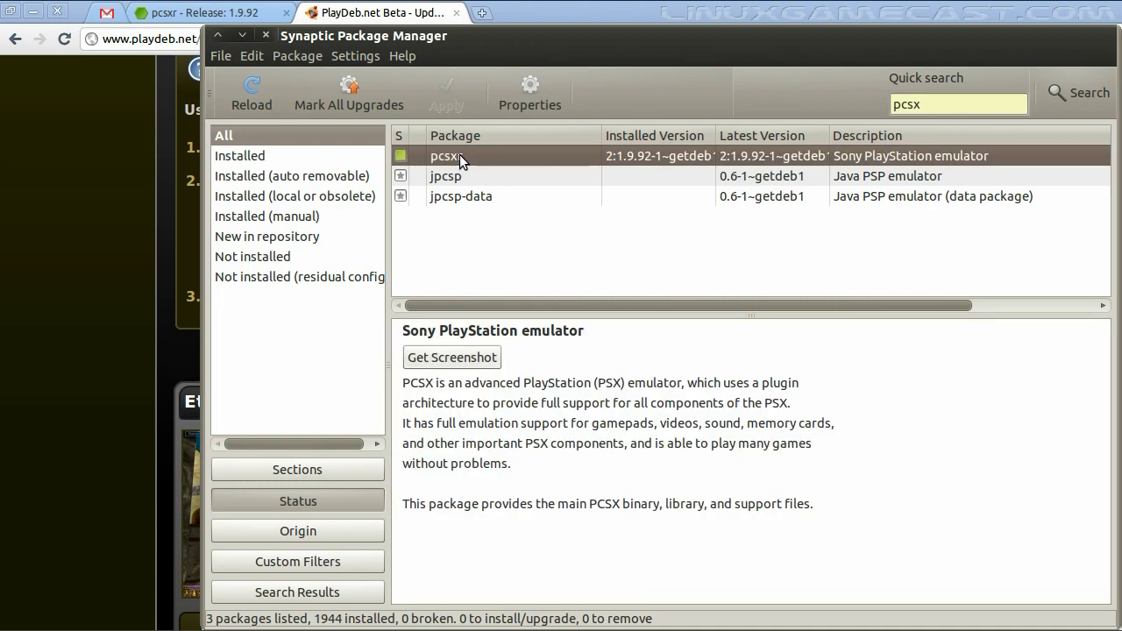
click(266, 33)
Download the source archive pcsxr-1.9.92.tar.bz2 from the CodePlex release page, accepting its license.
click(254, 16)
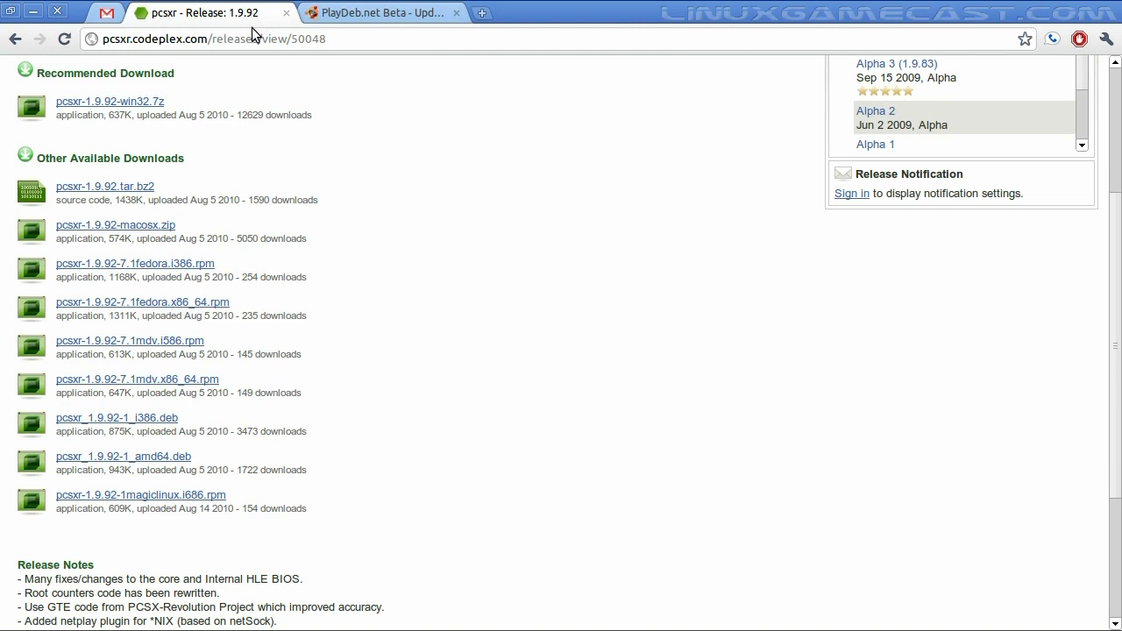
click(137, 189)
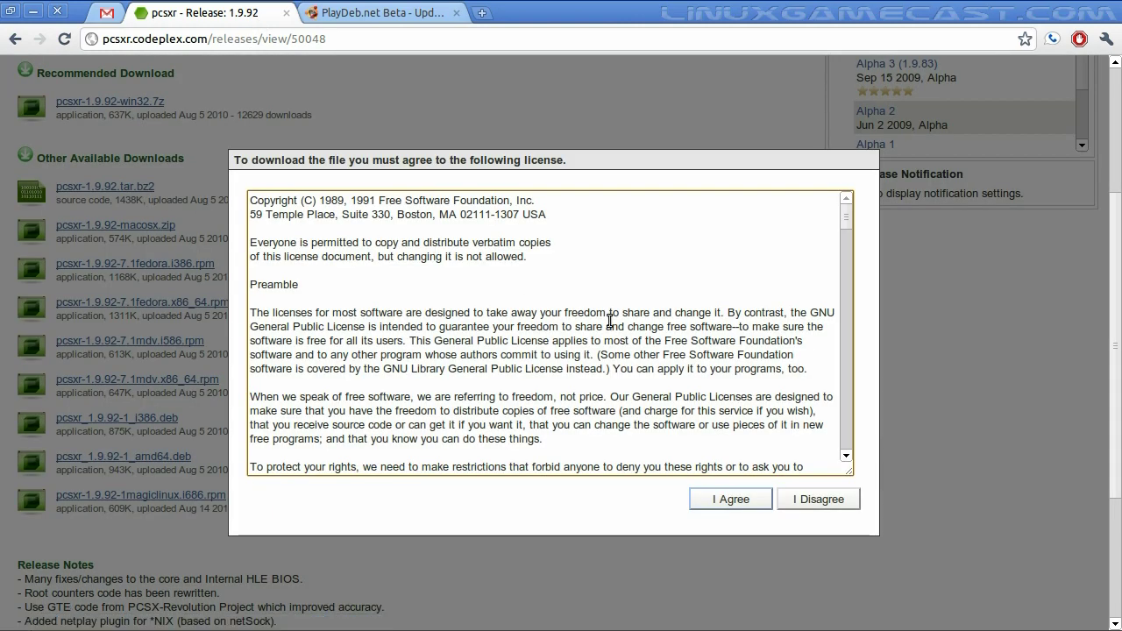
drag(843, 230, 844, 436)
click(744, 497)
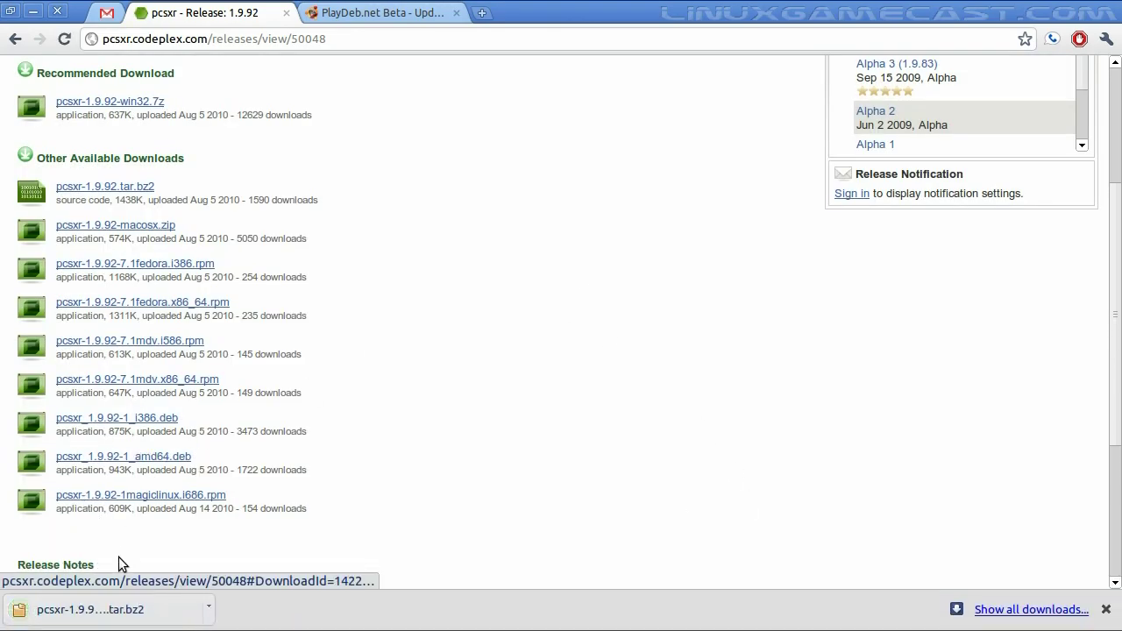
Extract the pcsxr-1.9.92 folder from the downloaded archive and quit the archive manager.
click(105, 618)
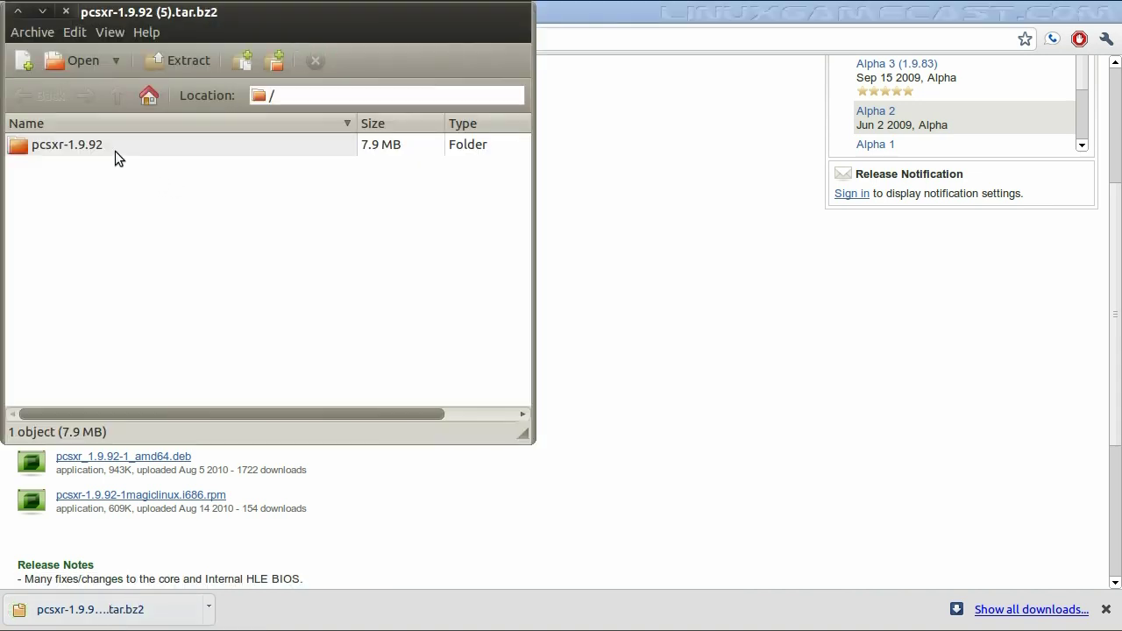
click(83, 142)
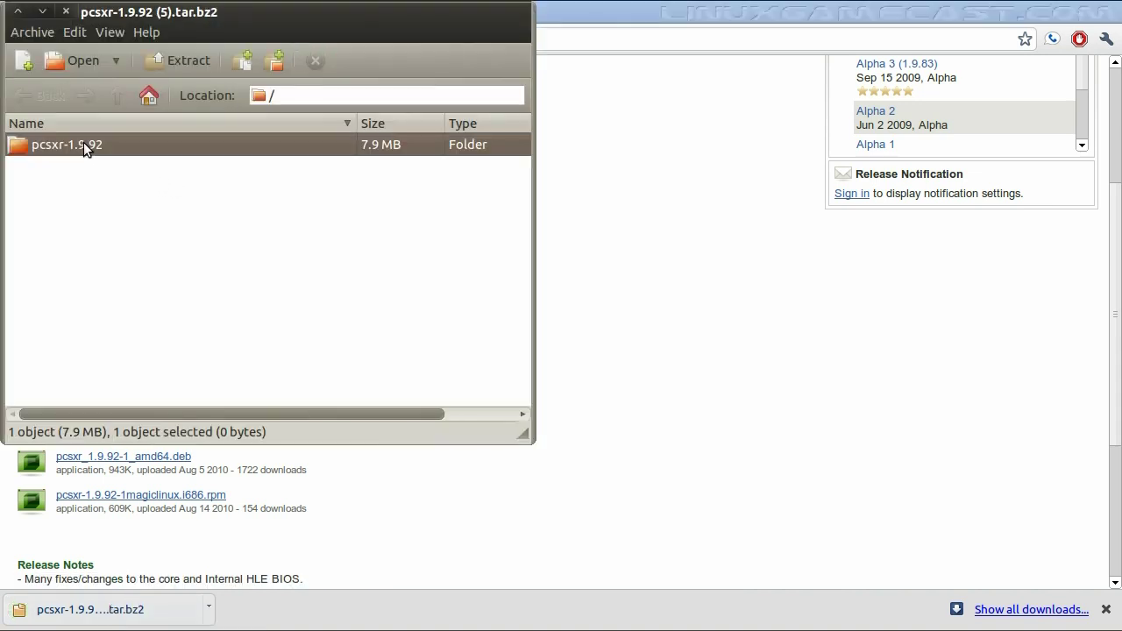
click(175, 59)
click(698, 549)
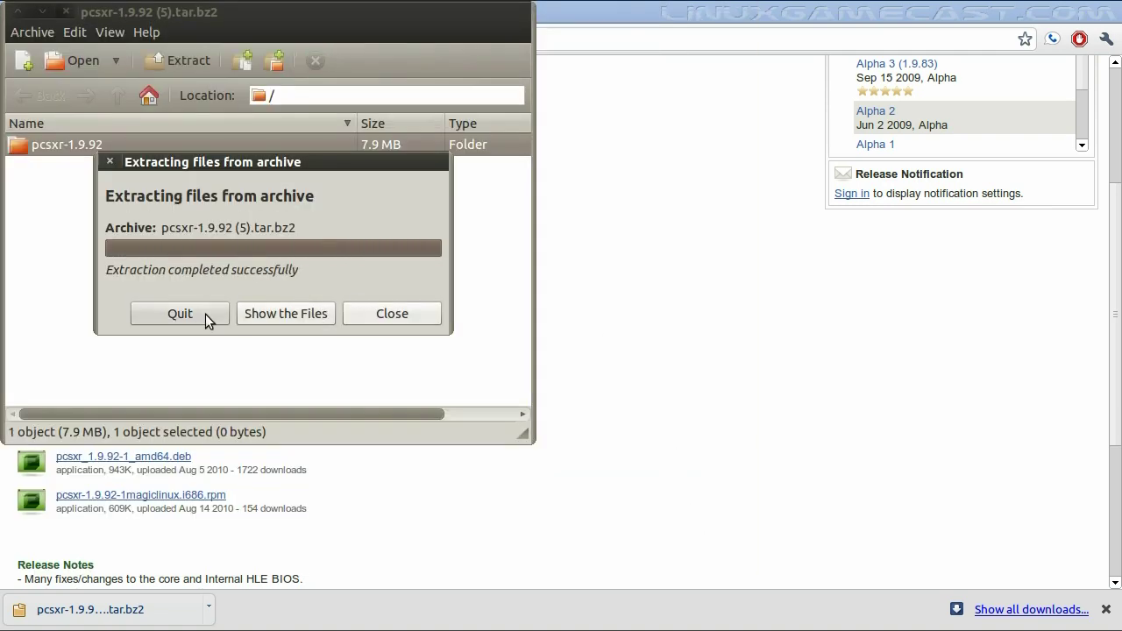
click(205, 314)
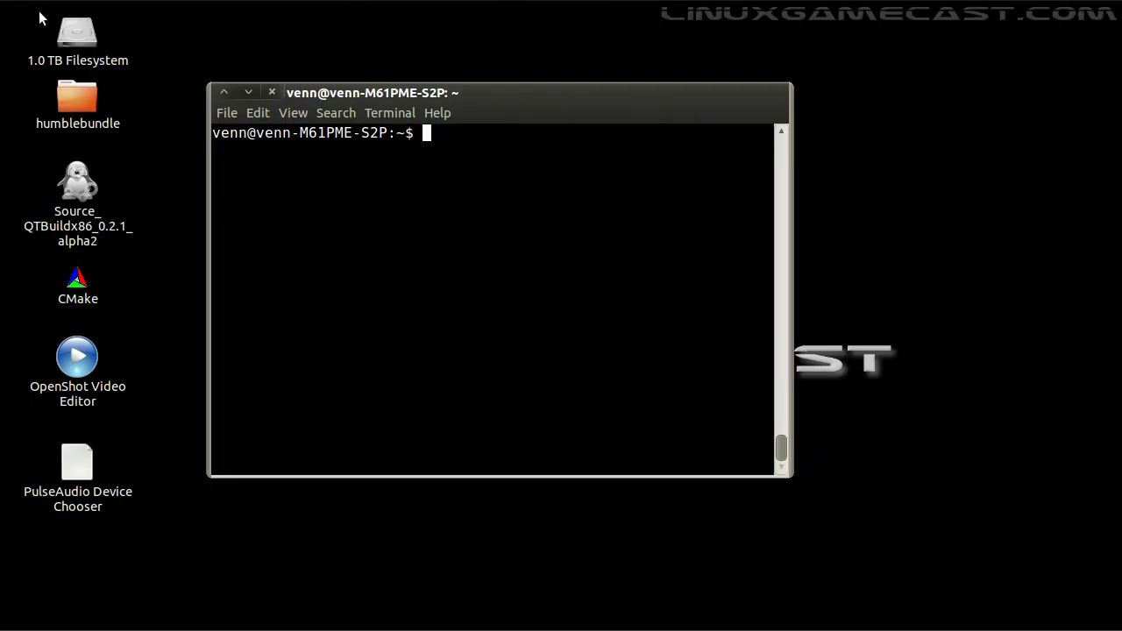
In the terminal, change to the Downloads/pcsxr-1.9.92 directory and list its files.
triple_click(548, 210)
click(541, 175)
text(cd Downloads)
key(Return)
text(cd )
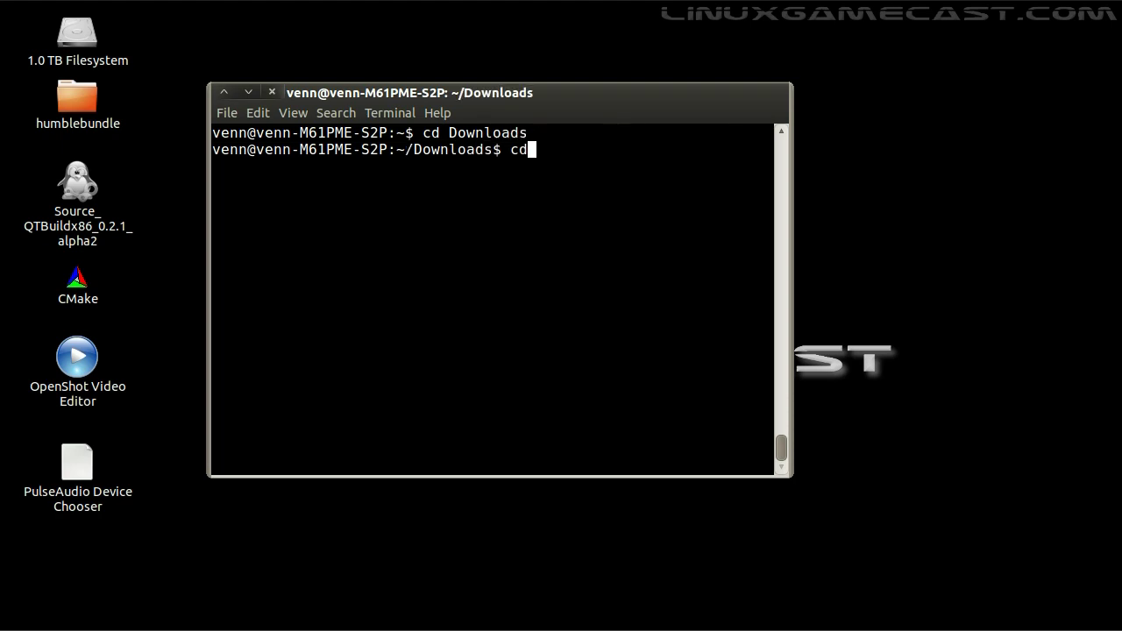
text(pcs)
key(Tab)
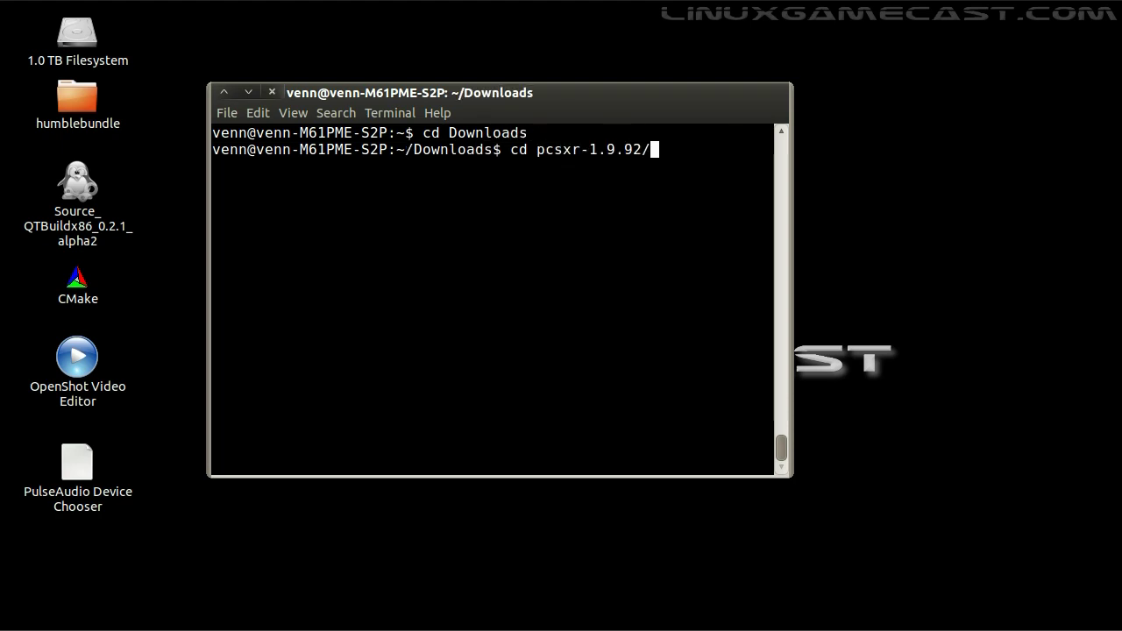
key(BackSpace)
key(Return)
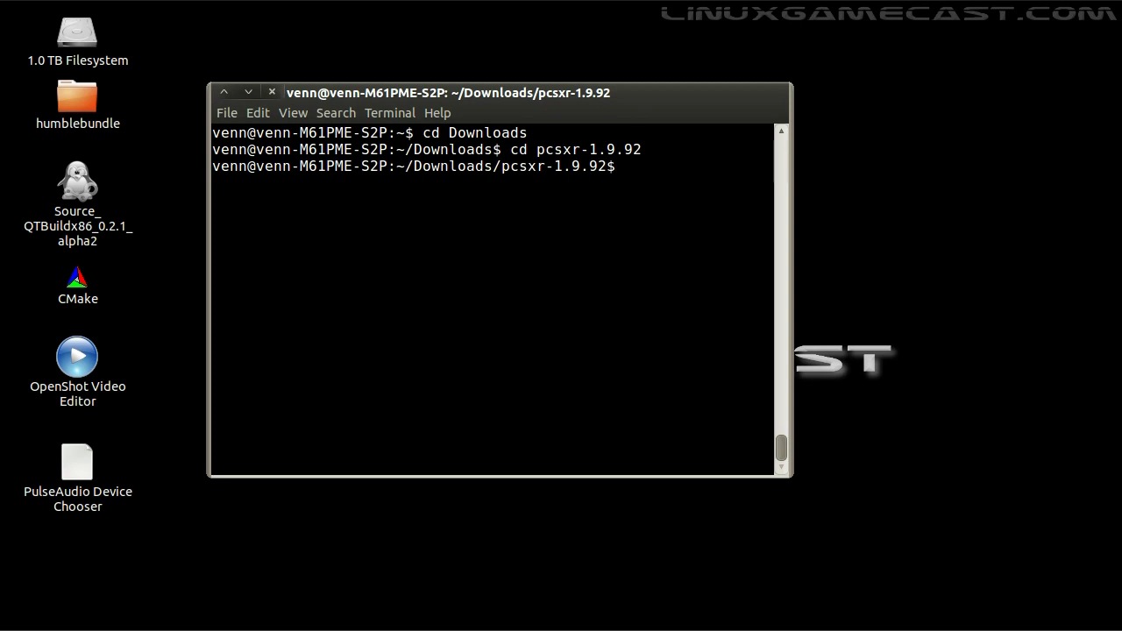
text(ls)
key(Return)
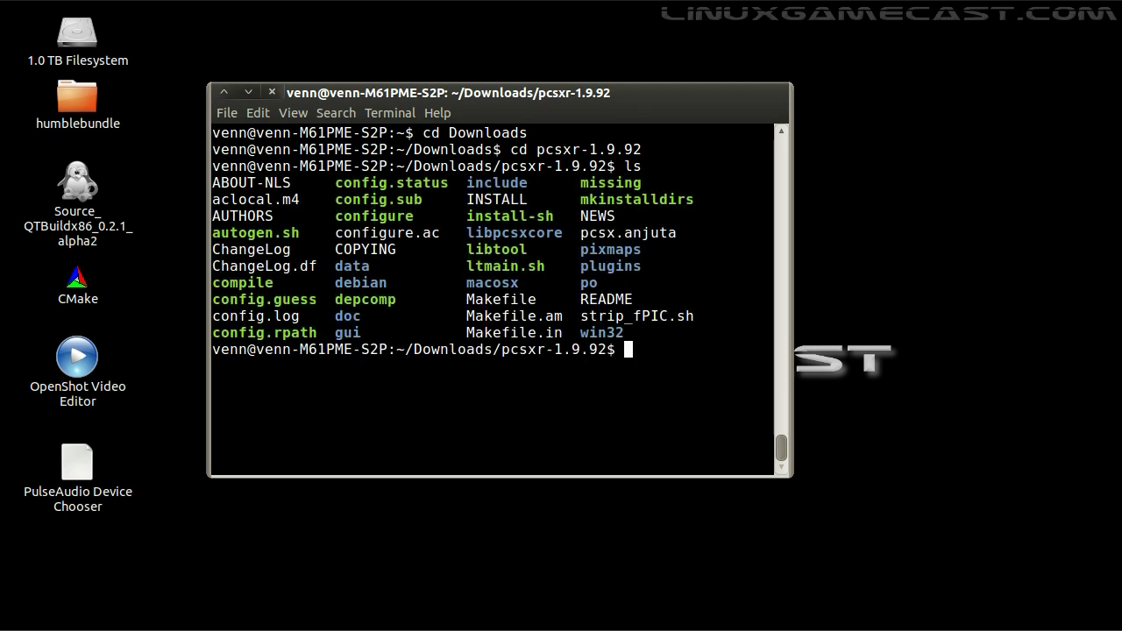
Configure and compile the PCSX-Reloaded source with ./configure and make.
text(./c)
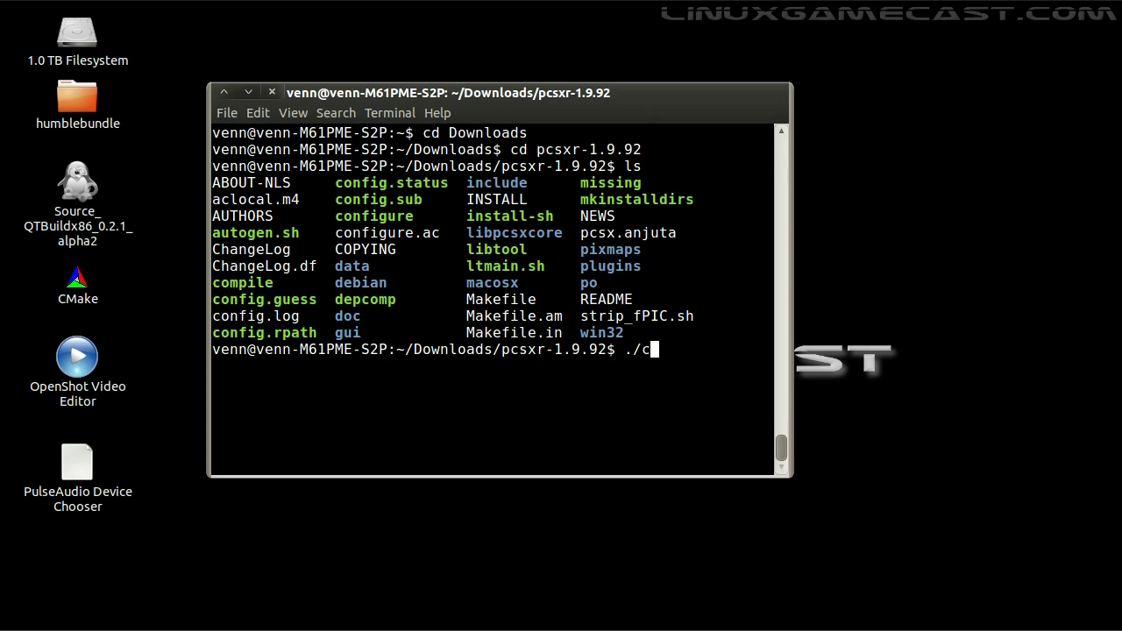
text(onfigure)
key(Return)
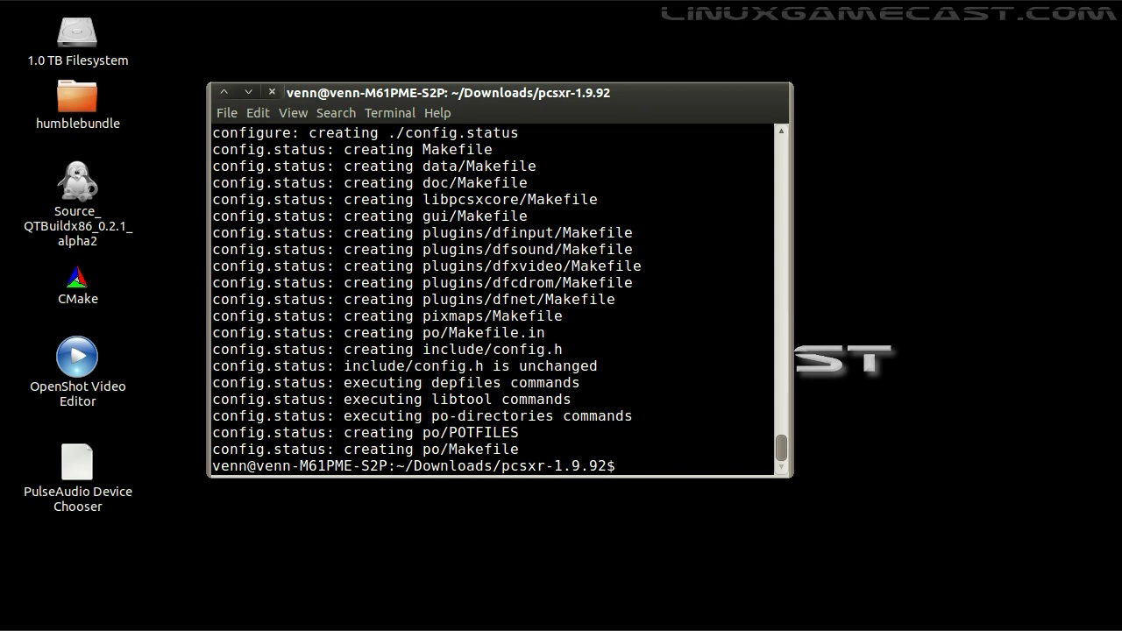
text(make)
key(Return)
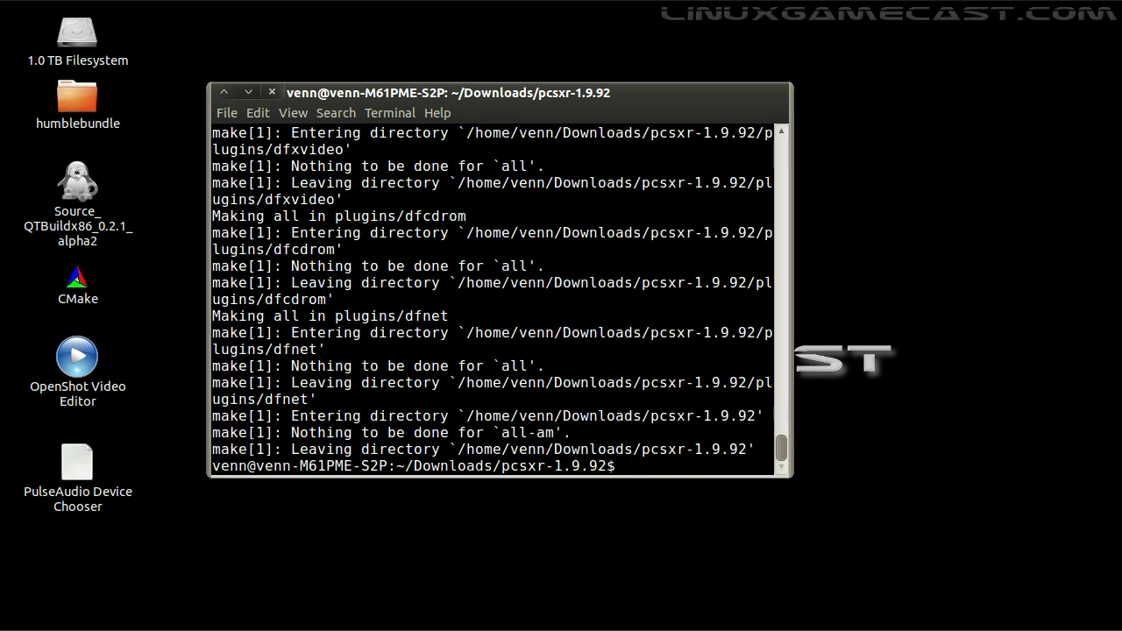
Write the command "sudo make install" at the prompt and clear the line without running it.
text(sudo make ins)
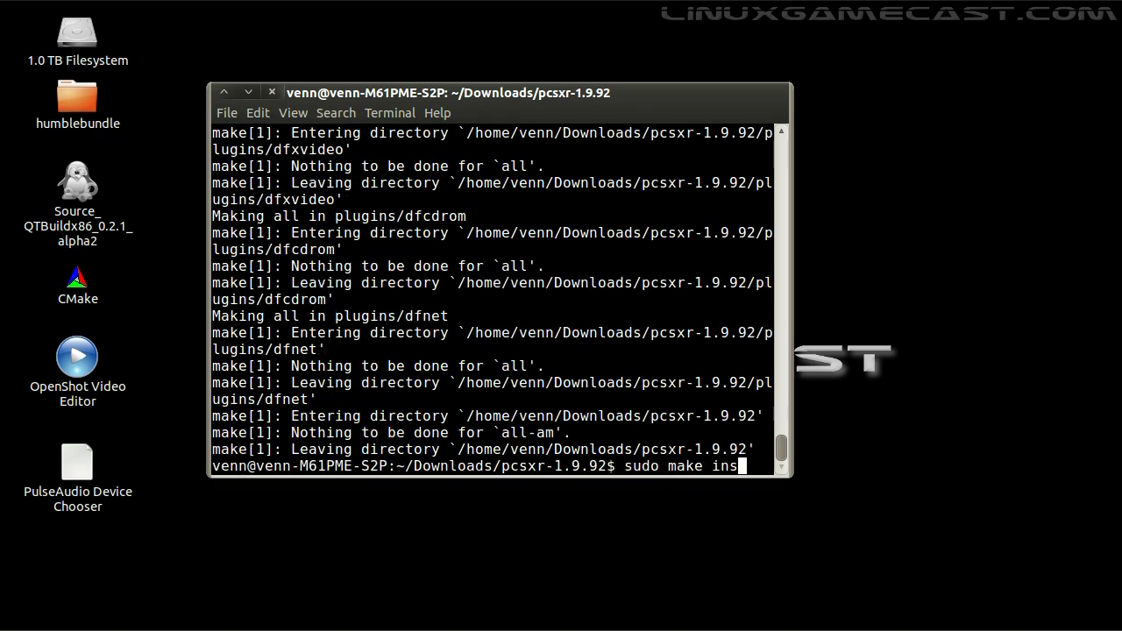
text(tall)
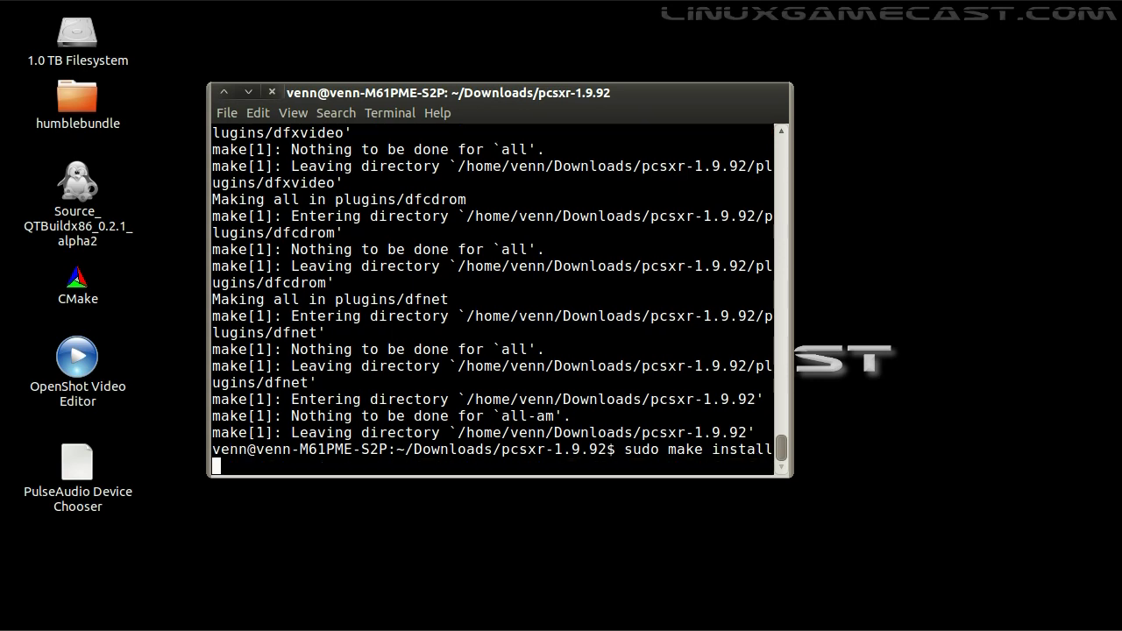
key(Up)
key(BackSpace)
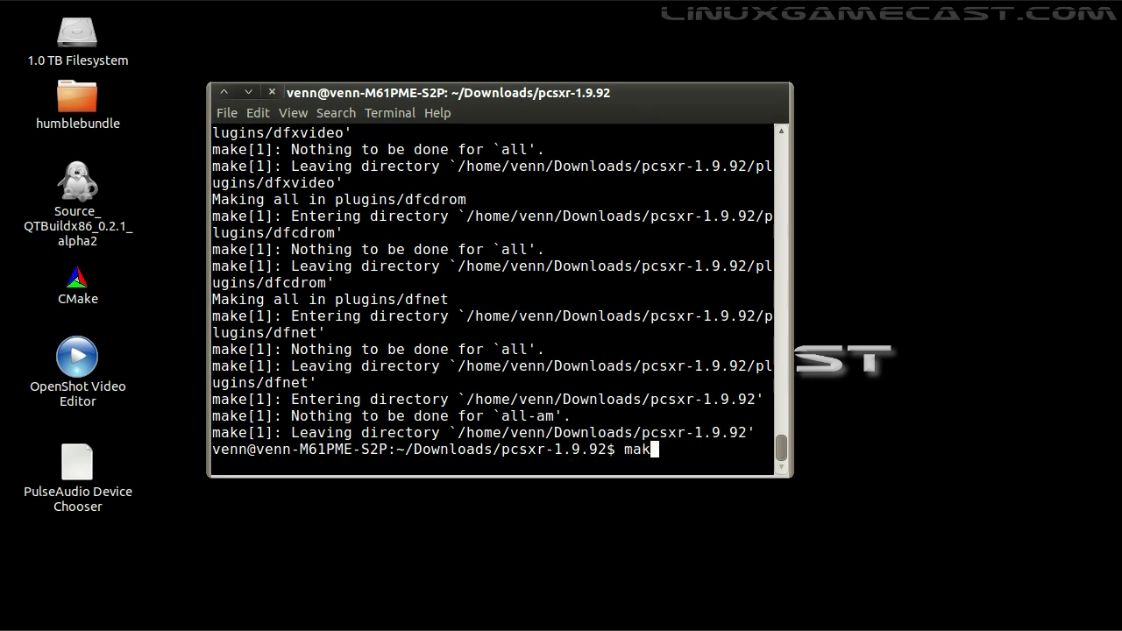
key(BackSpace)
key(BackSpace)
key(BackSpace)
End the terminal session with the exit command.
text(exit)
key(Return)
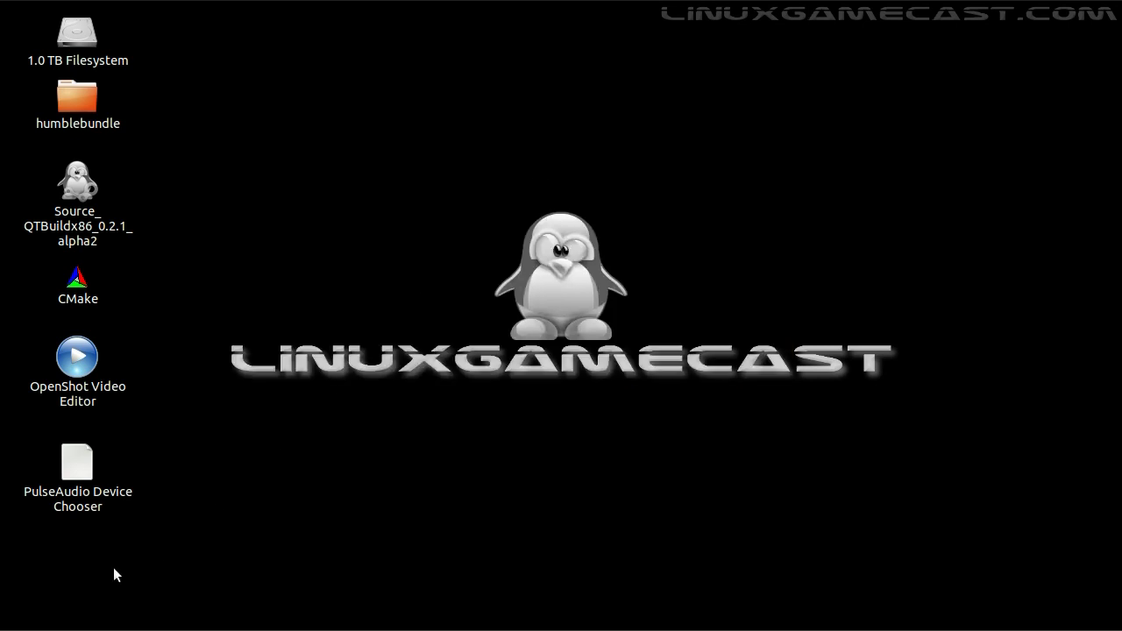
Launch PCSX from the installed games and open its video plugin configuration.
click(47, 621)
mouse_move(60, 378)
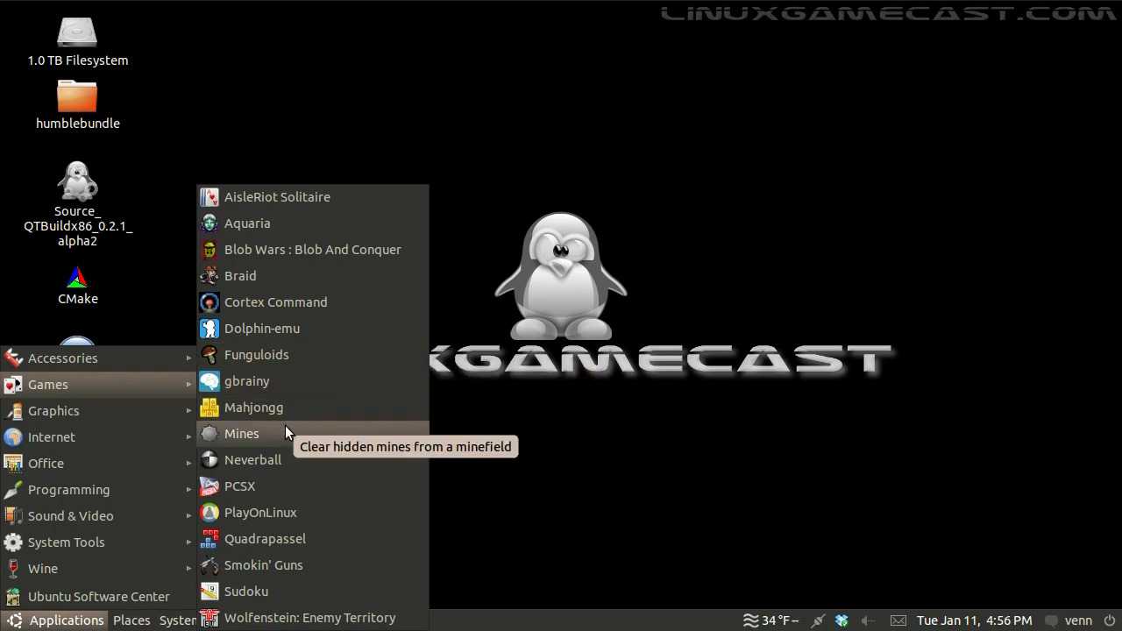
click(261, 484)
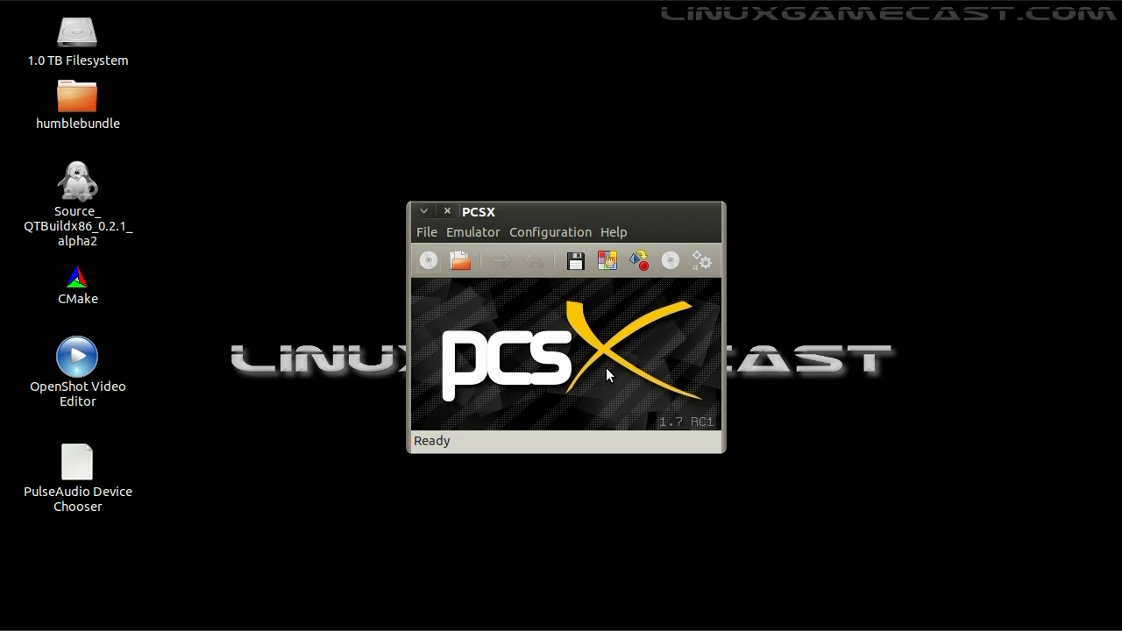
click(607, 261)
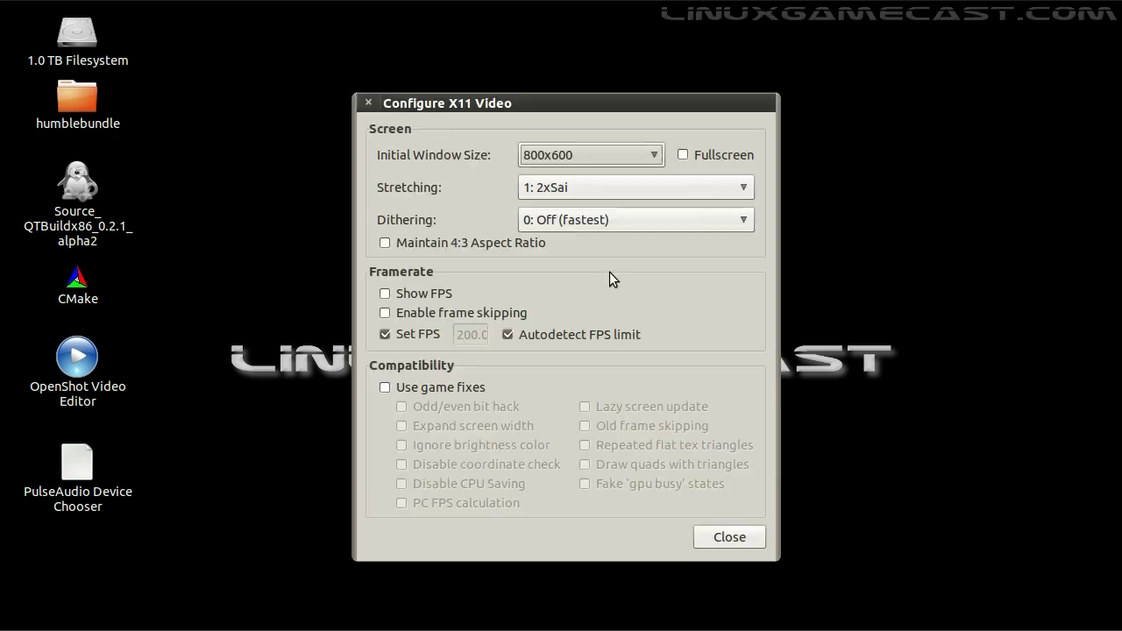
Review the initial window size and stretching choices in the X11 video configuration, keeping 800x600 and 2xSai, and close it.
click(659, 161)
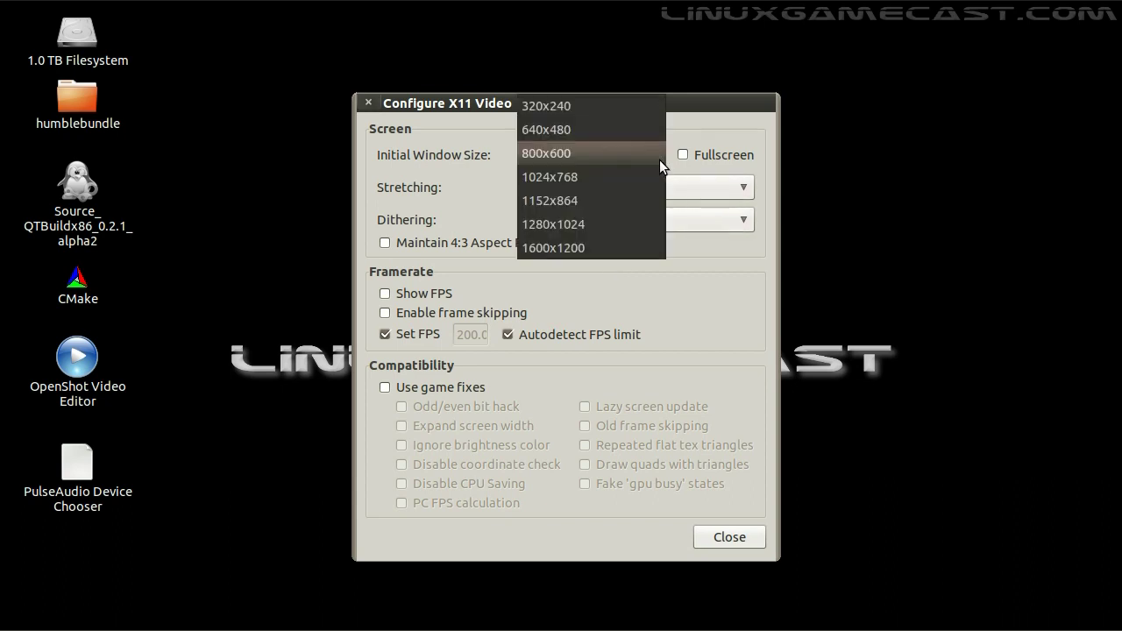
click(659, 159)
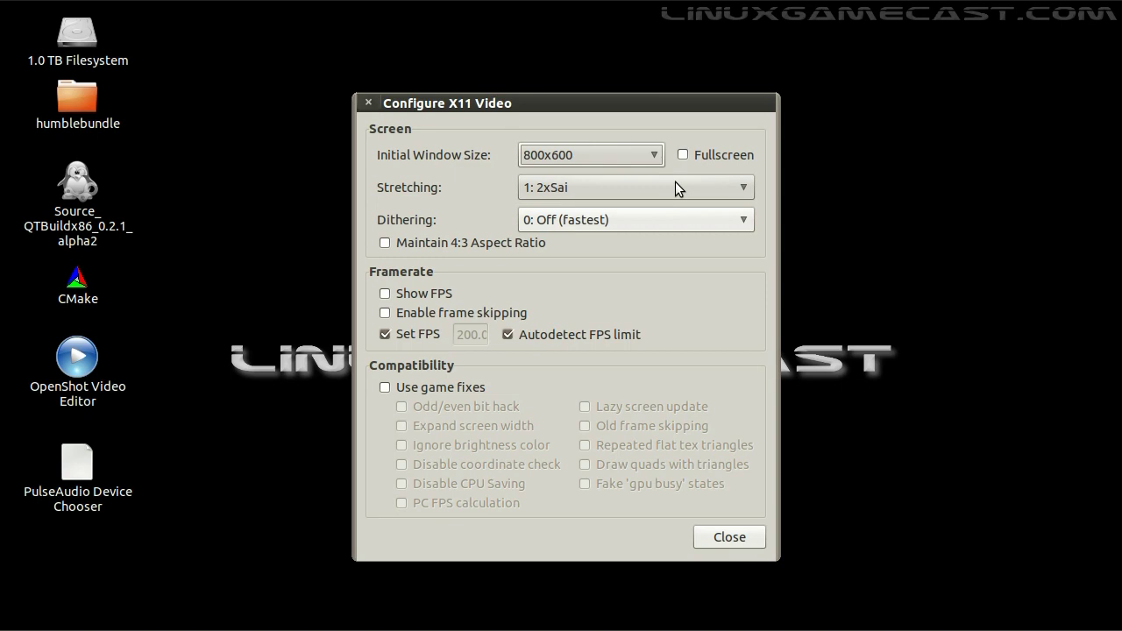
click(672, 193)
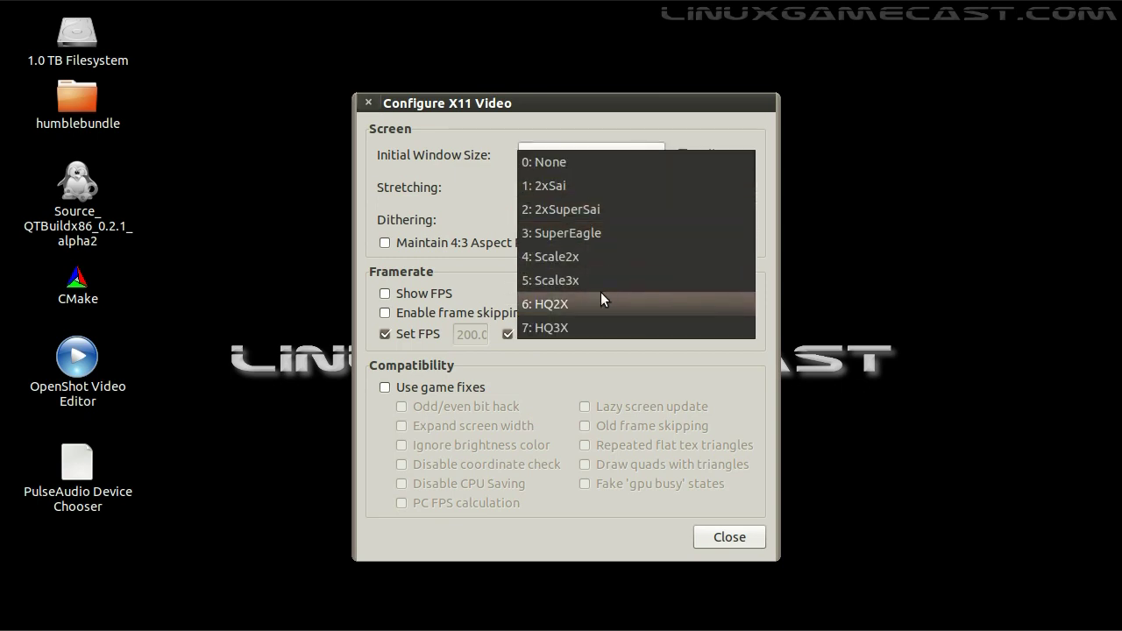
click(618, 130)
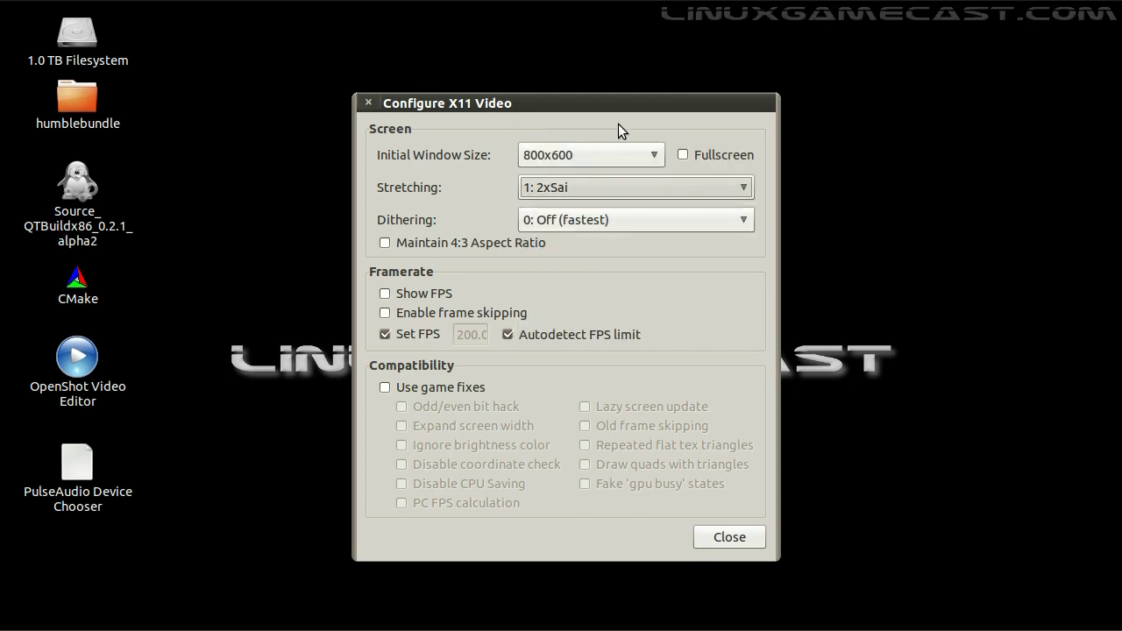
click(727, 537)
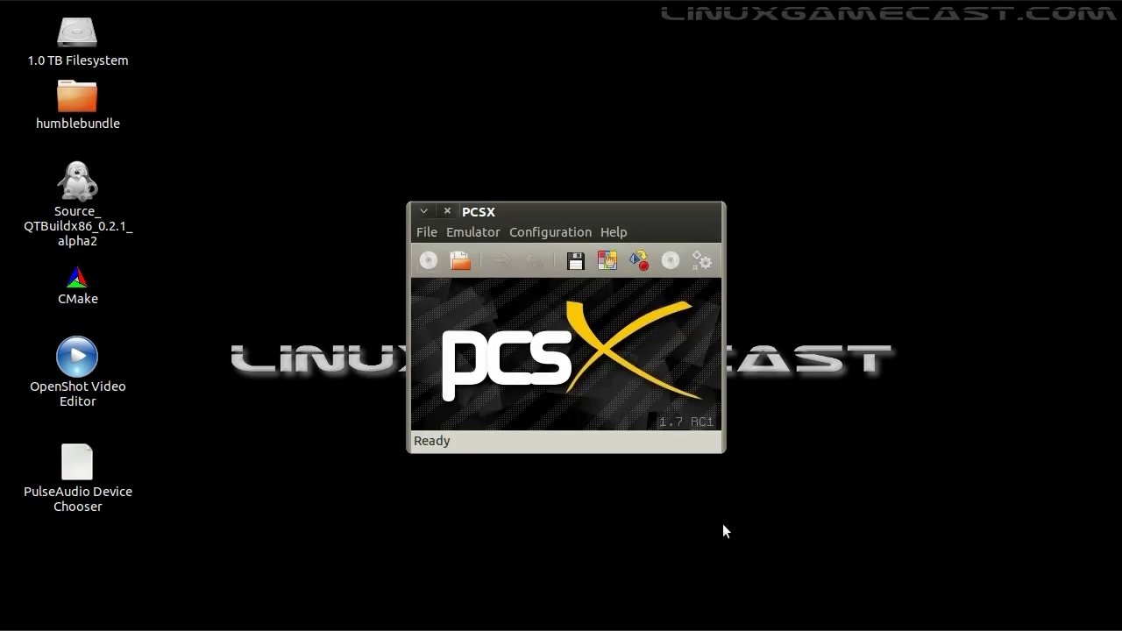
View the Controller 1 device and button mappings in the gamepad/keyboard input configuration, and close it.
click(697, 256)
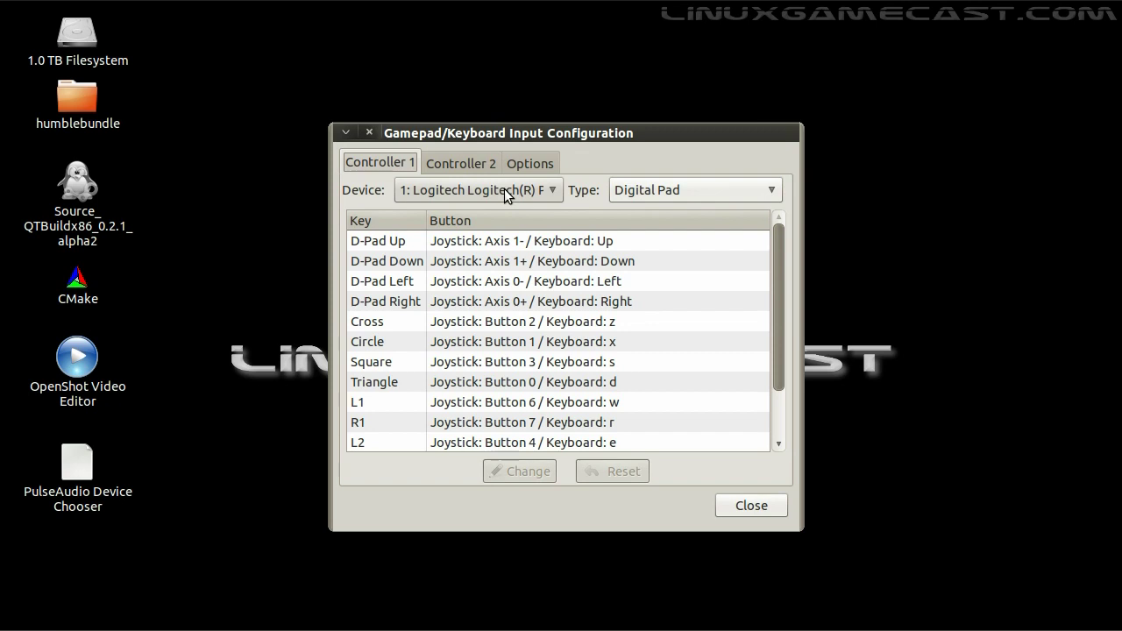
click(751, 506)
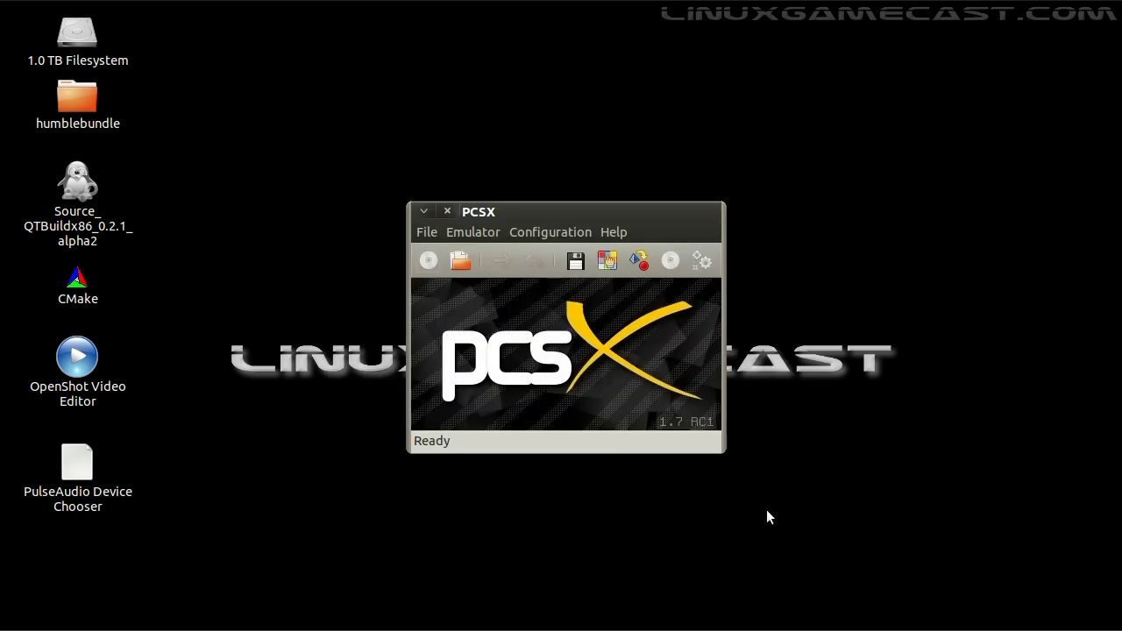
Start opening a PSX disc image file and browse to the PS1 folder in the home directory.
click(462, 263)
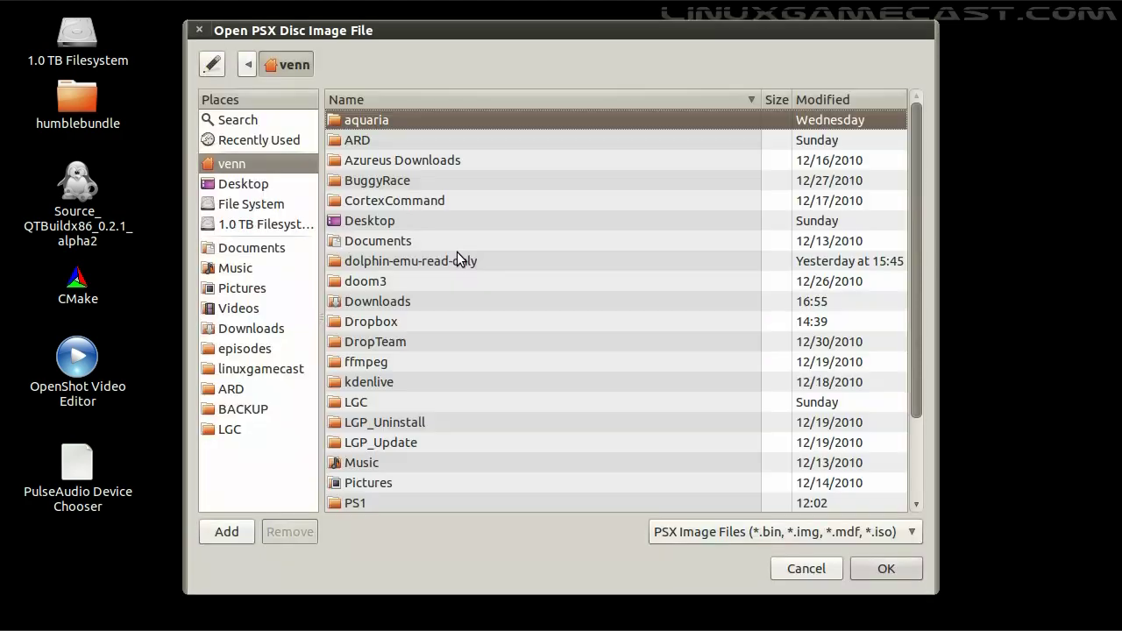
scroll(355, 276, down, 3)
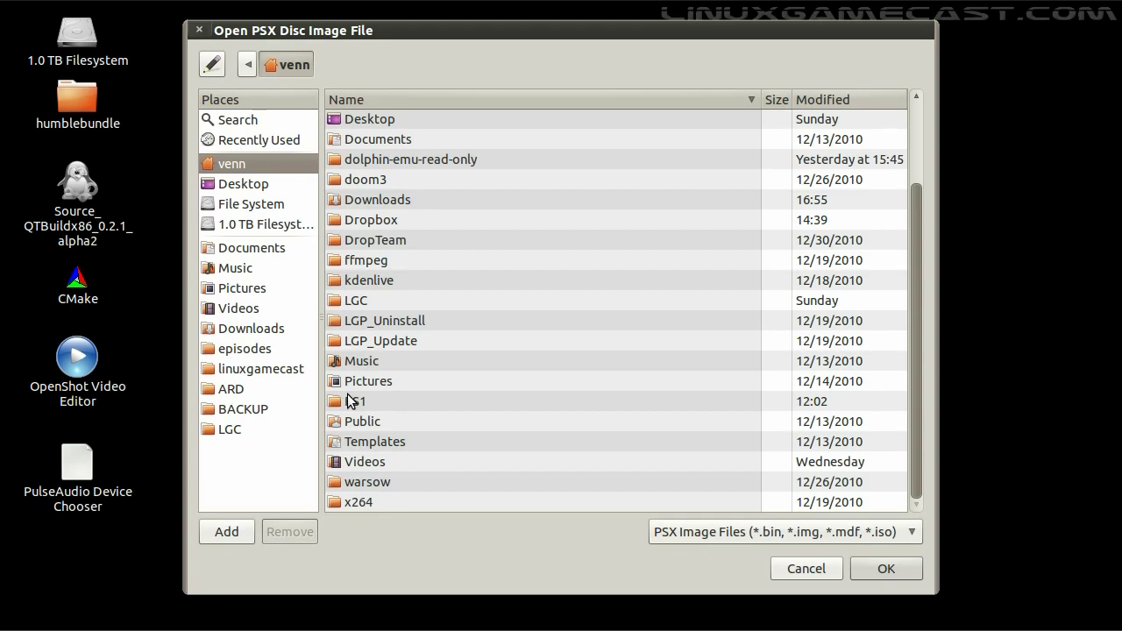
double_click(351, 402)
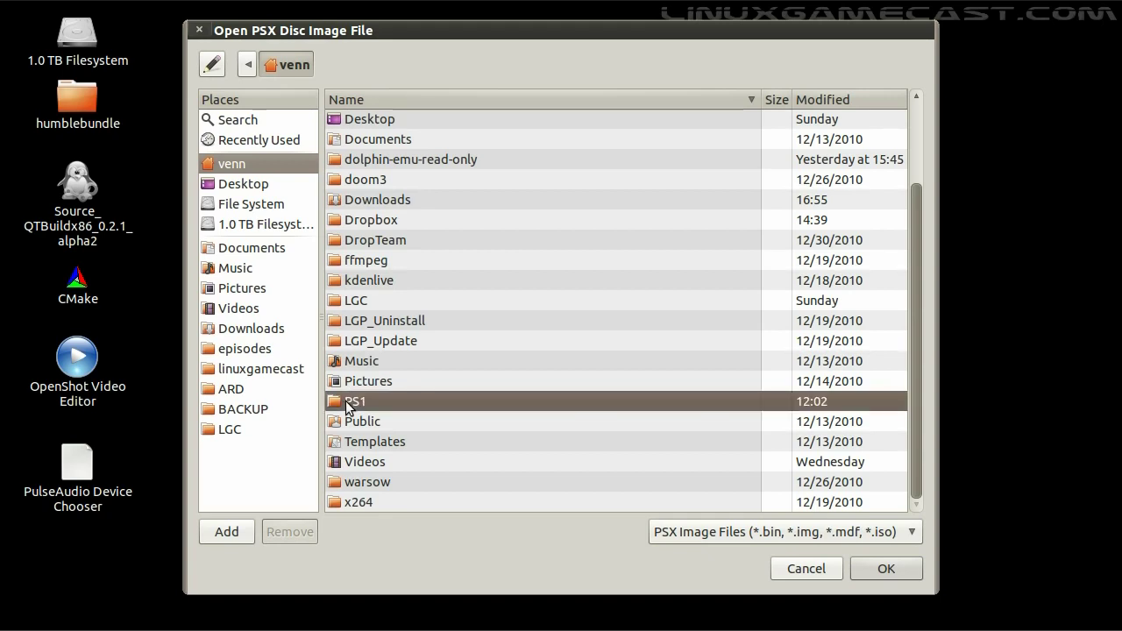